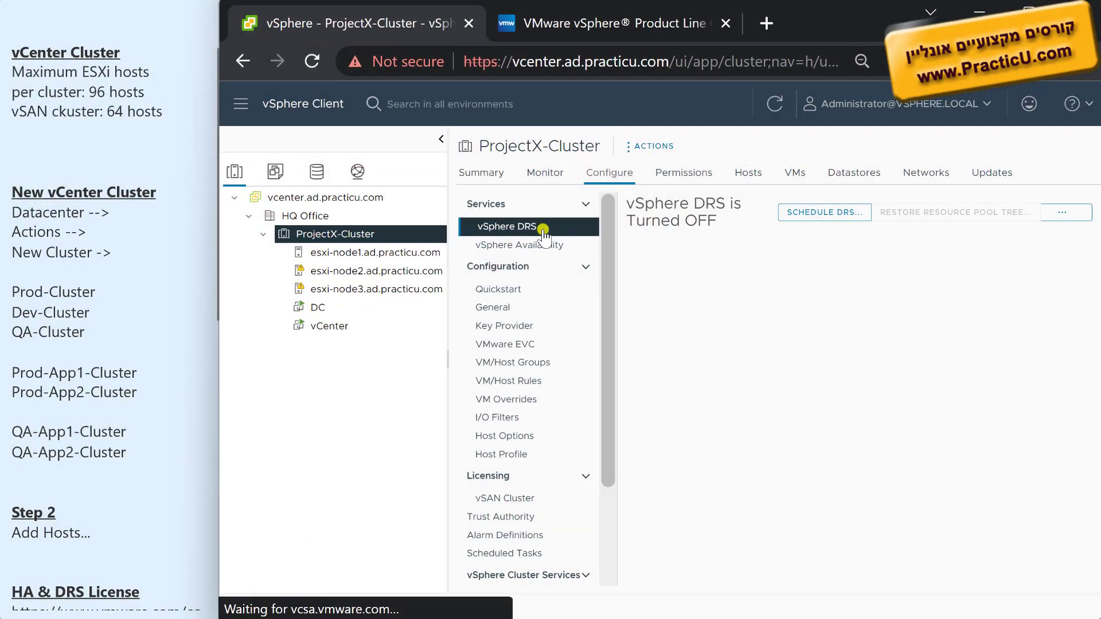
Review ProjectX-Cluster's vSphere Availability settings and its vSAN cluster licensing.
click(536, 246)
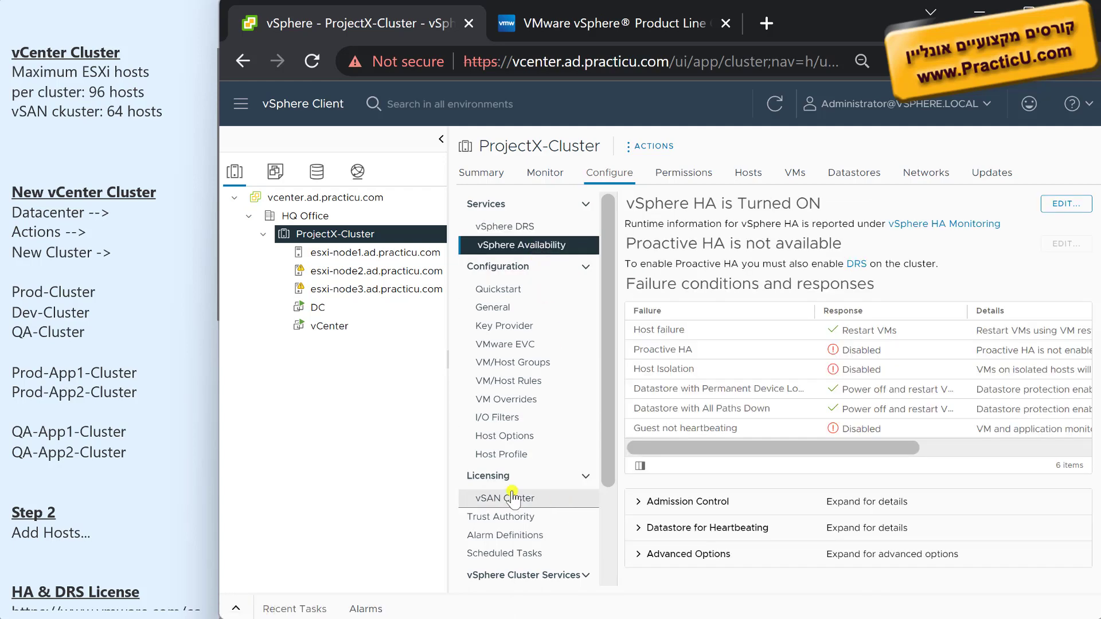
click(537, 500)
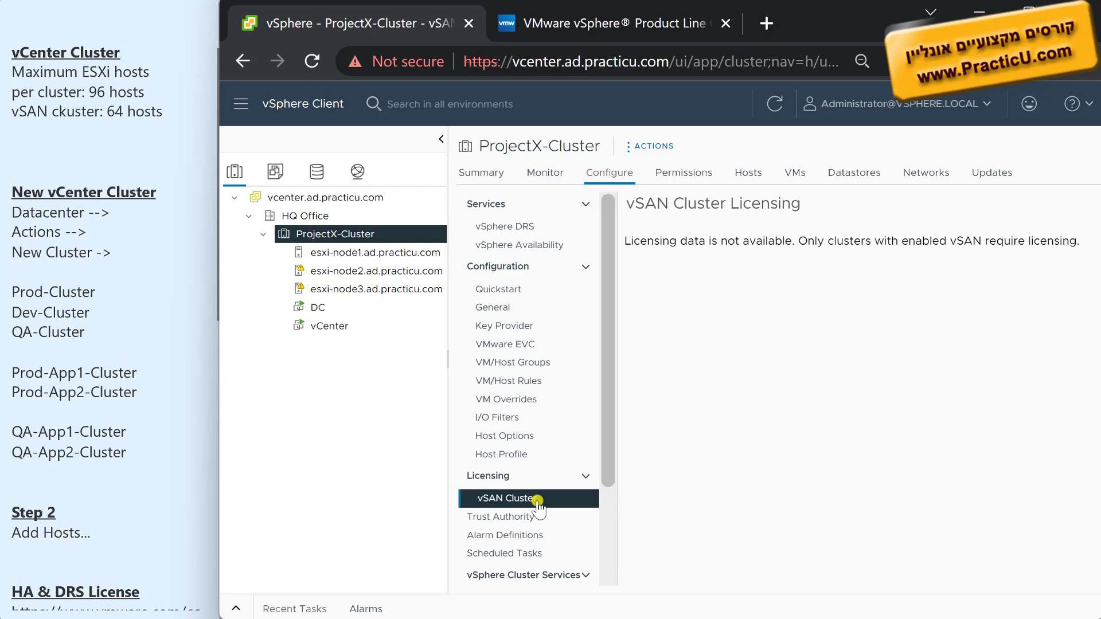
click(537, 247)
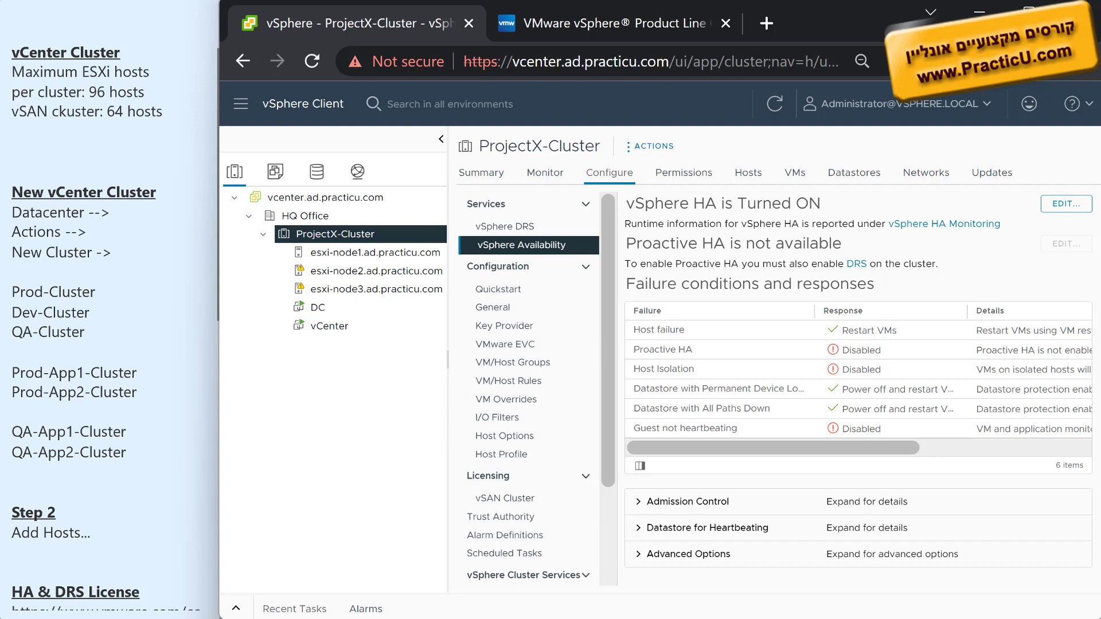
Turn off vSphere HA in the availability settings of ProjectX-Cluster and apply the change.
click(1053, 204)
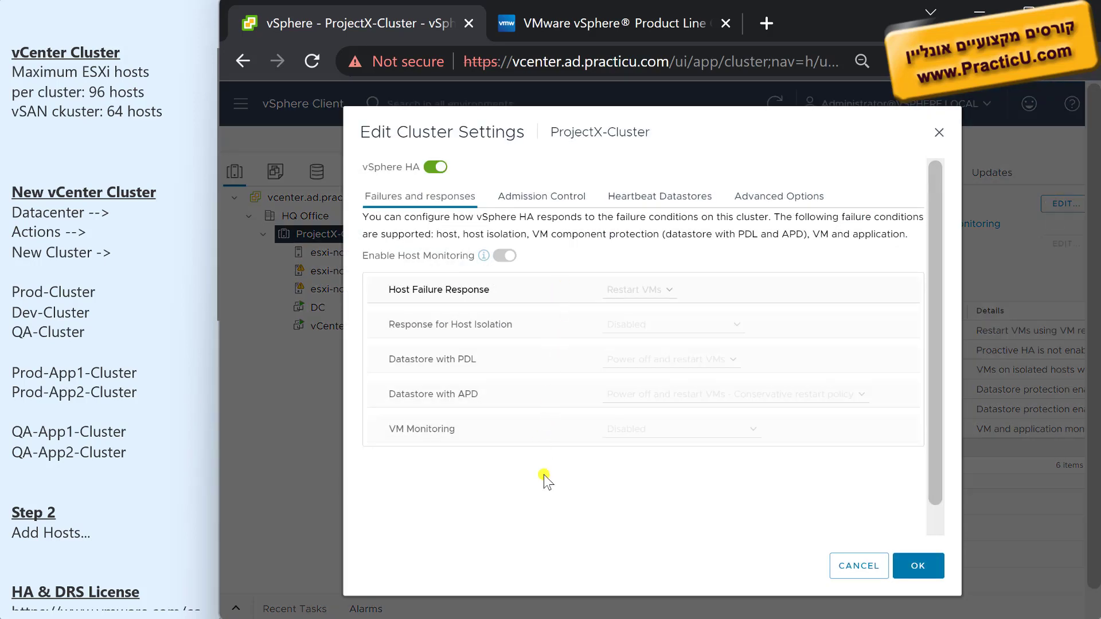
click(436, 168)
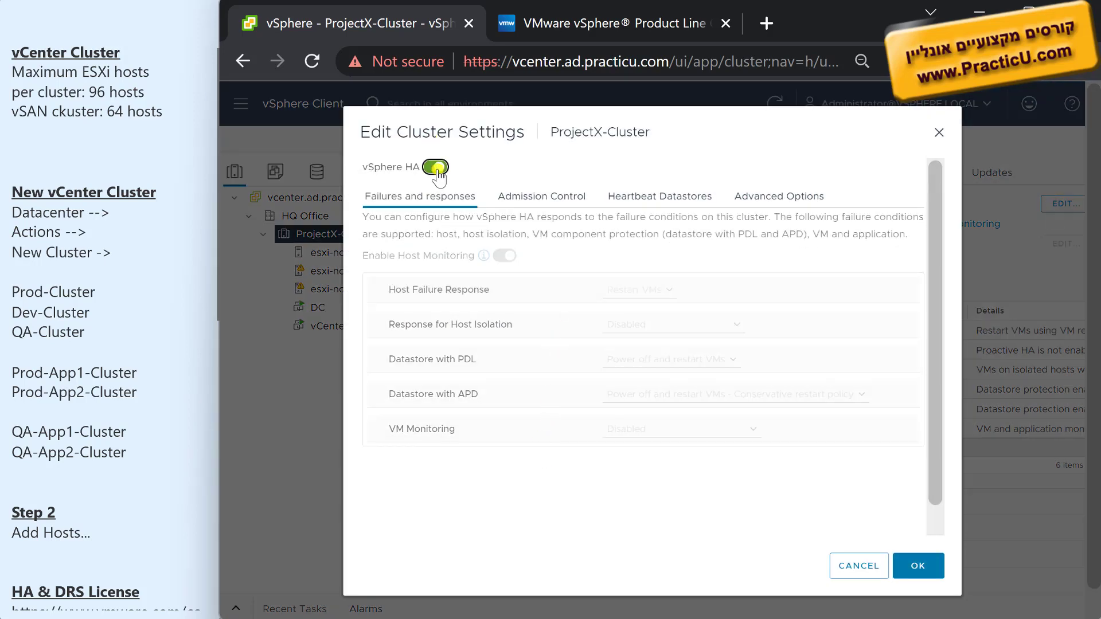
click(437, 168)
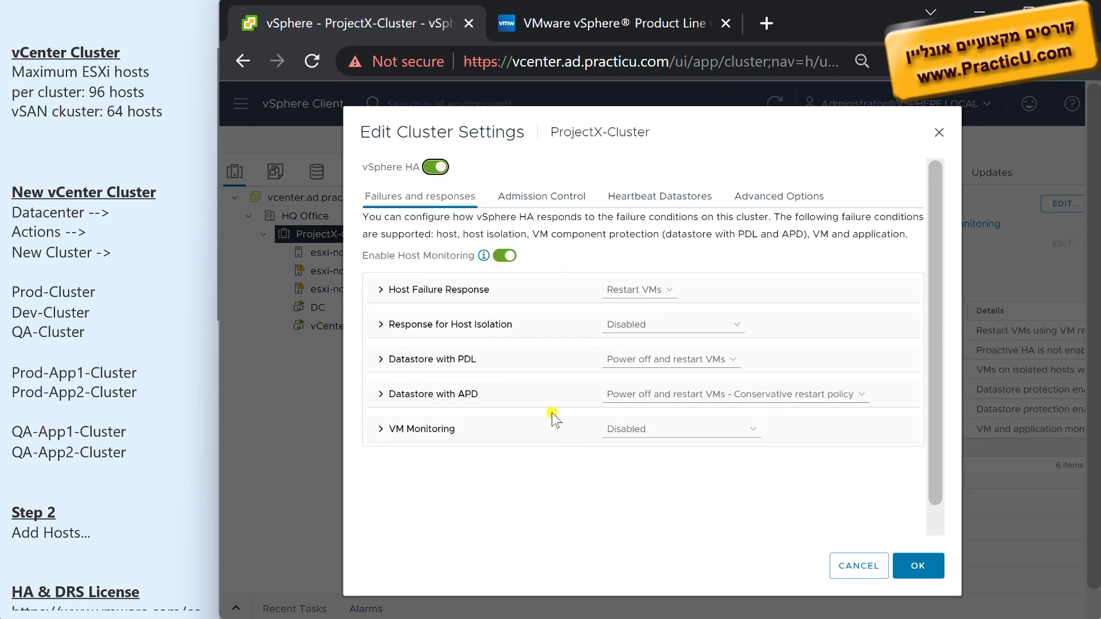
click(434, 167)
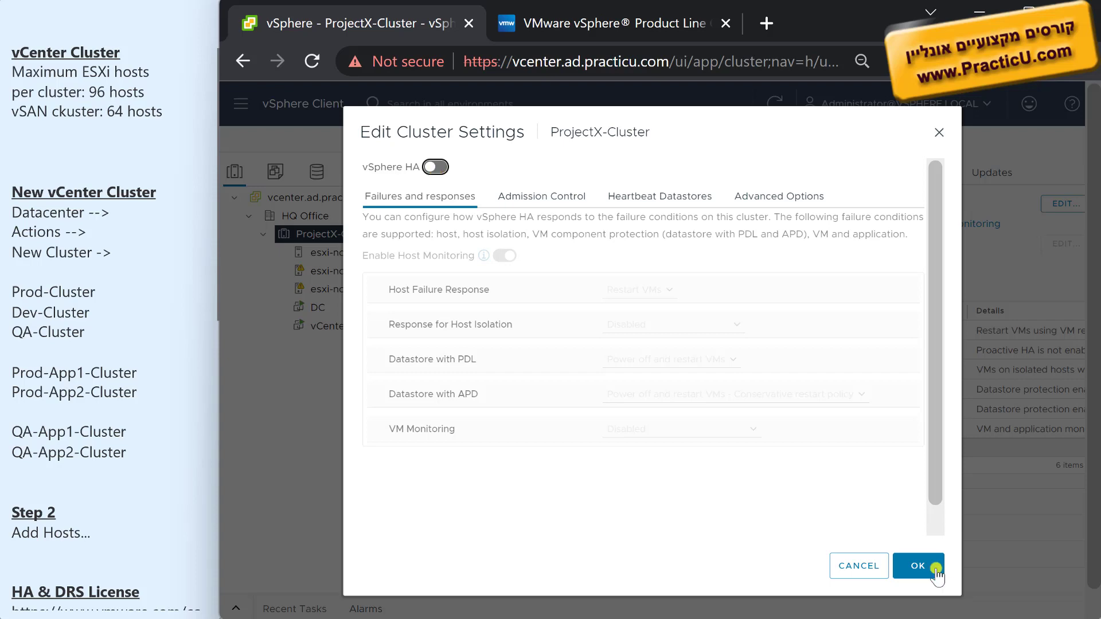
click(918, 566)
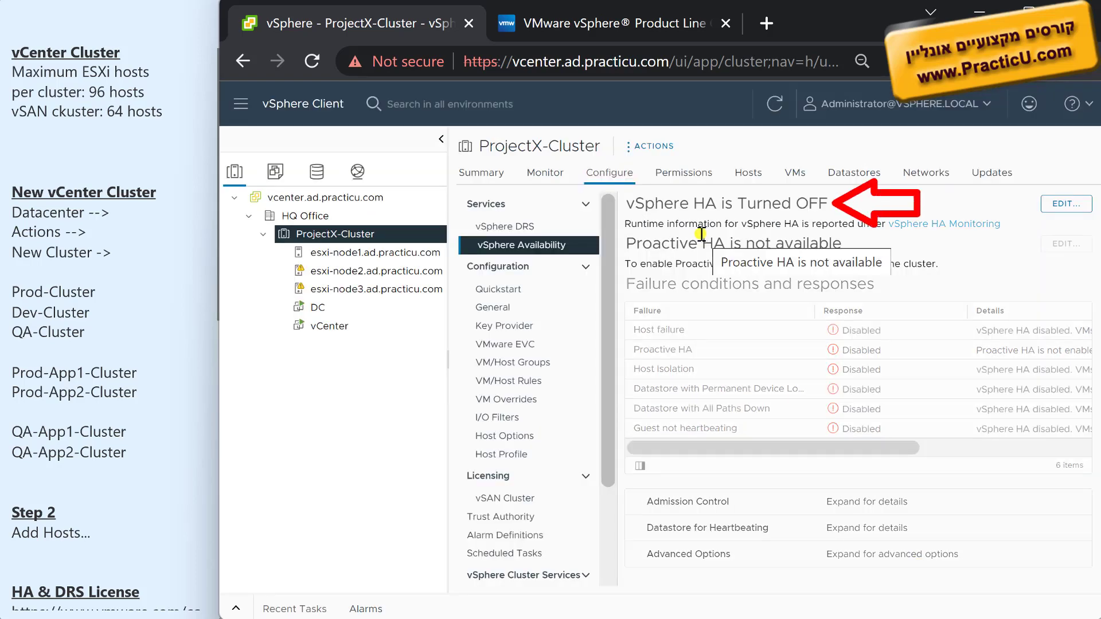
Examine the DRS, HA and vSAN options in the Quickstart cluster basics settings, leaving them as they are.
click(510, 292)
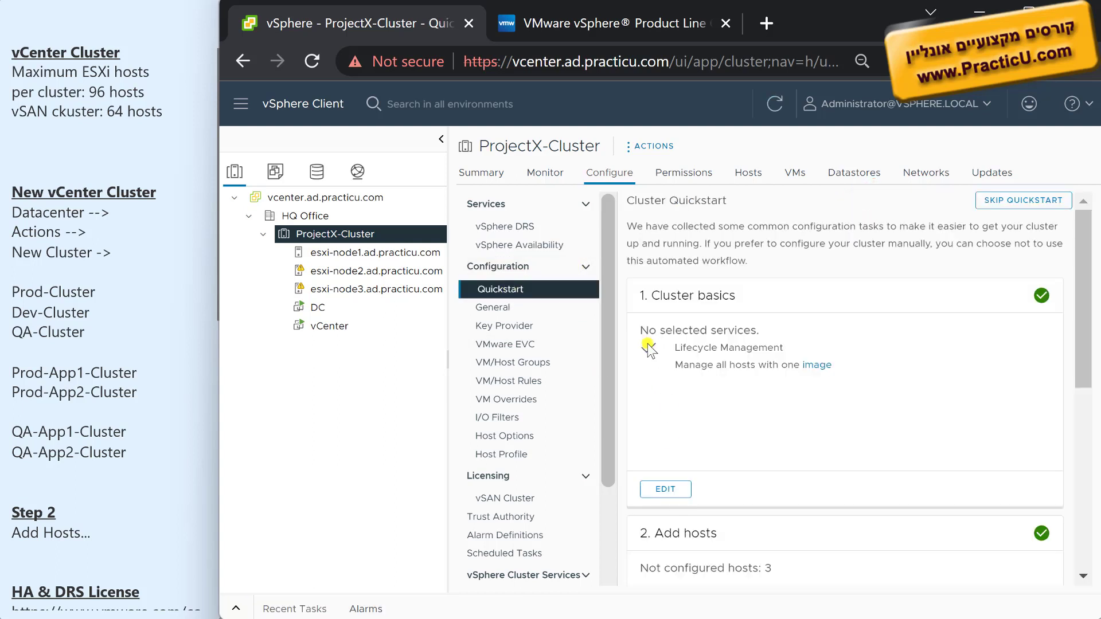
drag(637, 297, 756, 301)
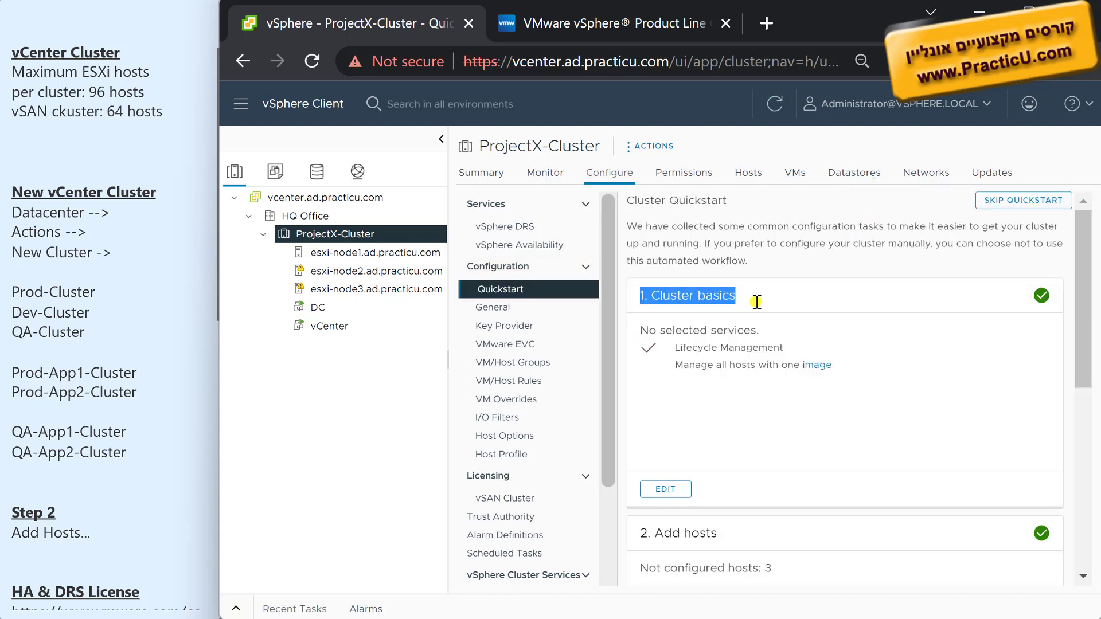
click(665, 489)
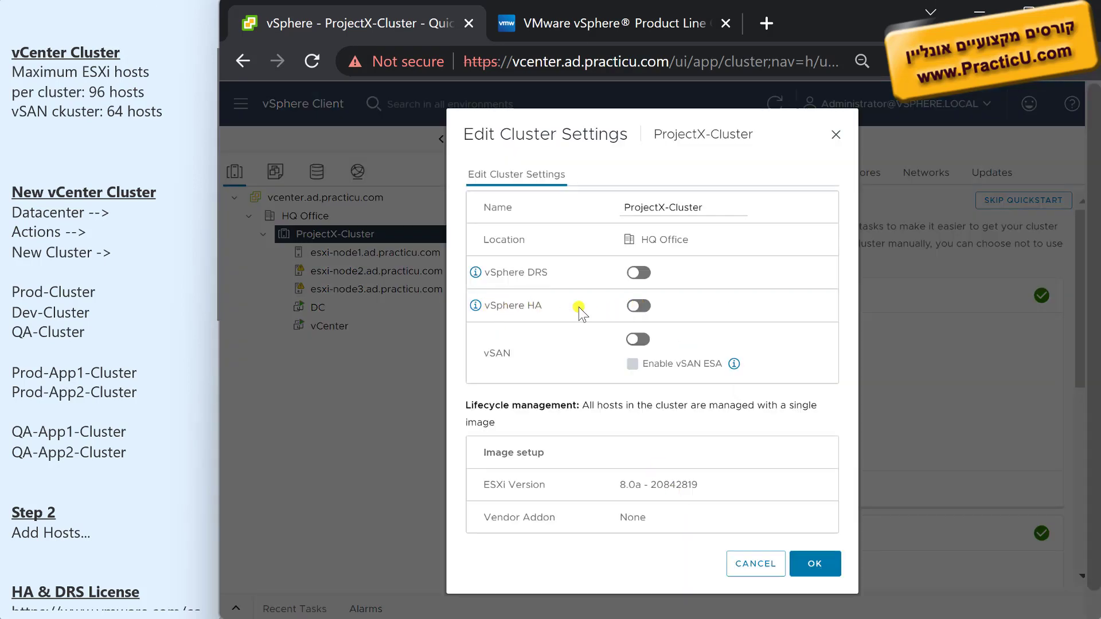
click(836, 134)
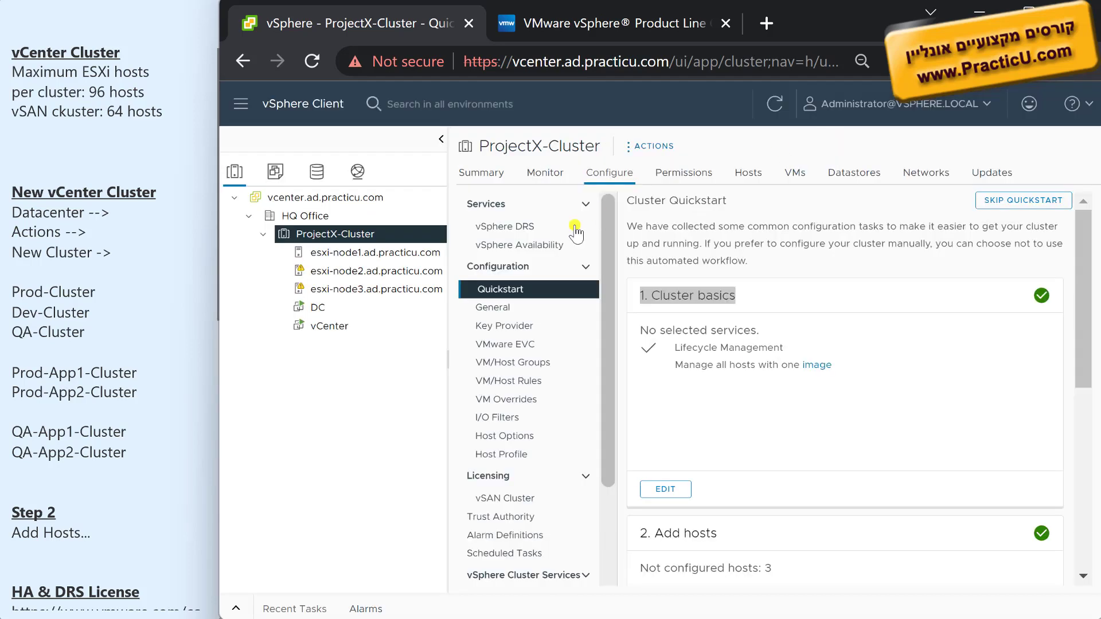
Edit the vSphere Availability settings of ProjectX-Cluster to turn on vSphere HA with Host Monitoring enabled.
click(510, 247)
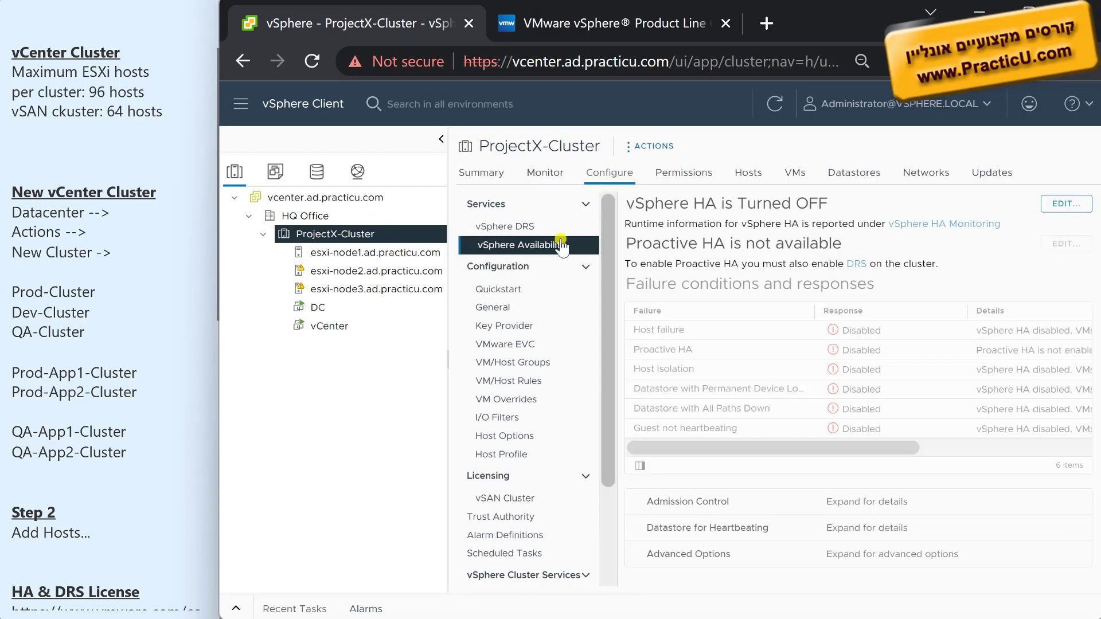
click(1066, 204)
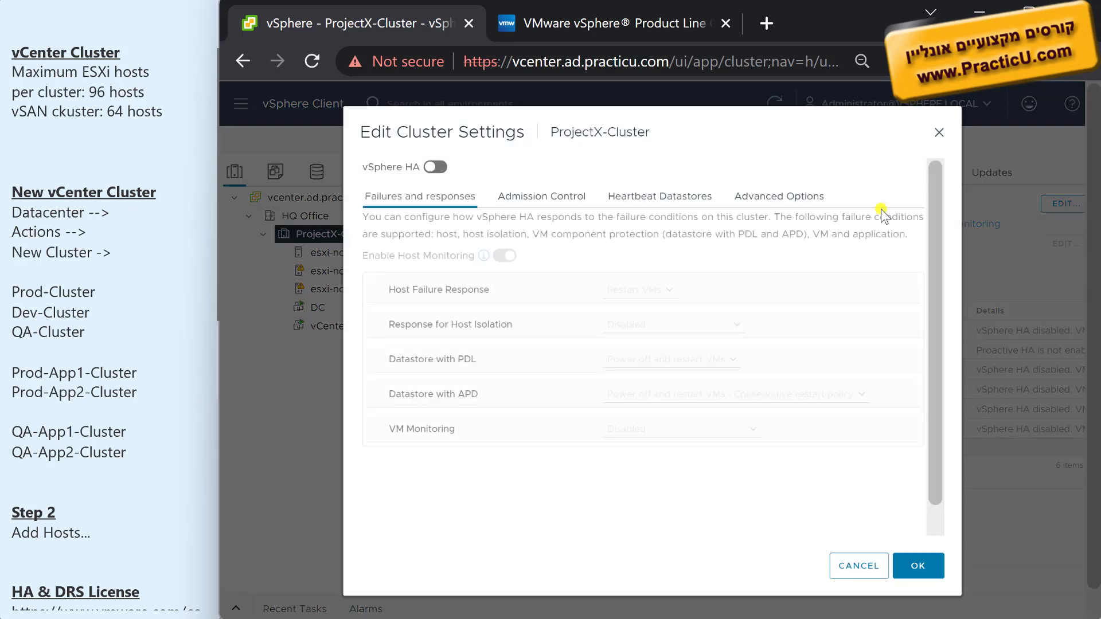
click(432, 168)
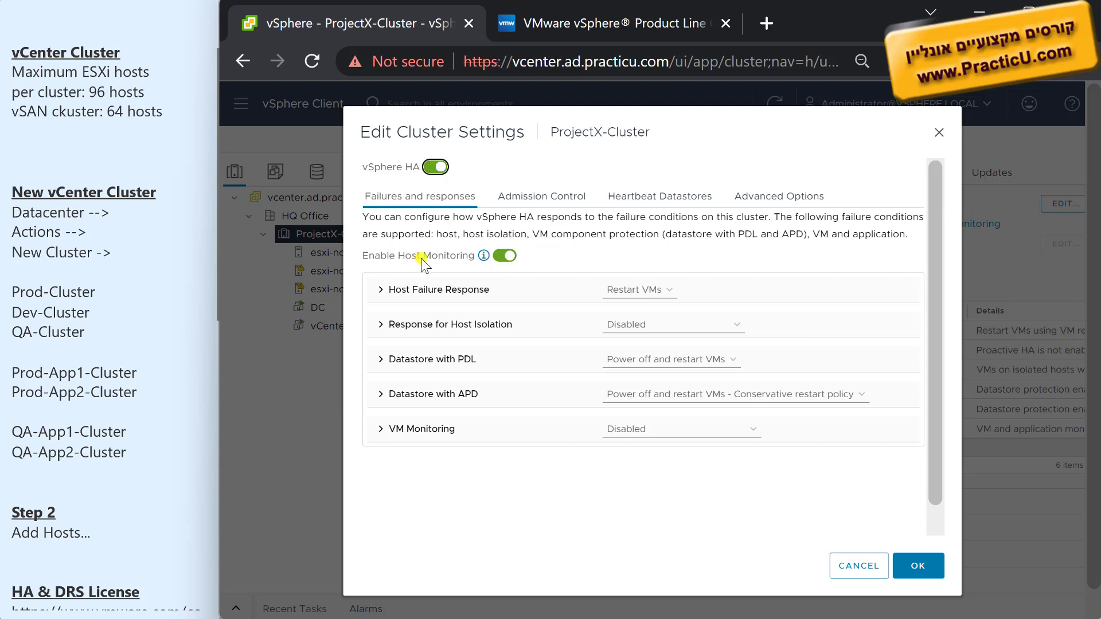
click(505, 256)
click(505, 256)
click(505, 256)
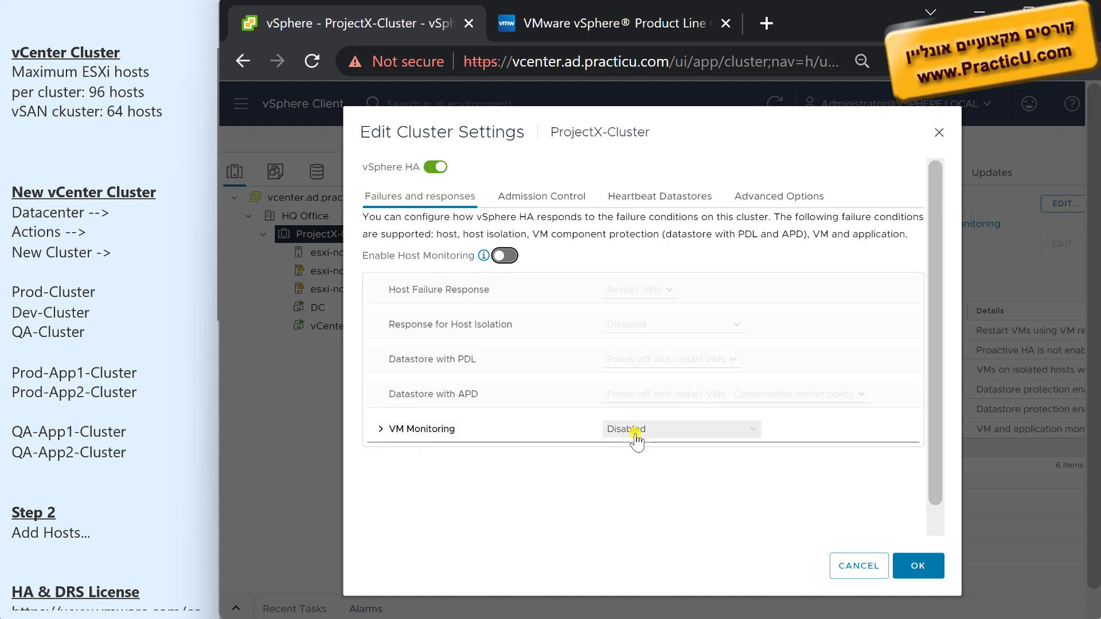
key(space)
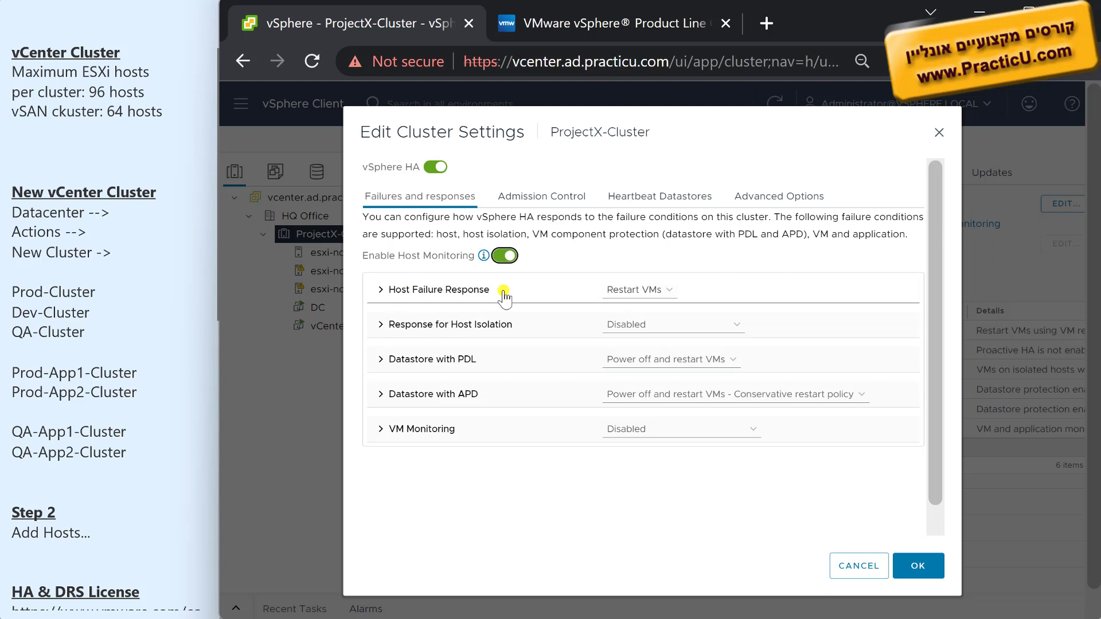
Review the host failure response choices, trying Disabled, and set the failure response to Restart VMs.
click(650, 294)
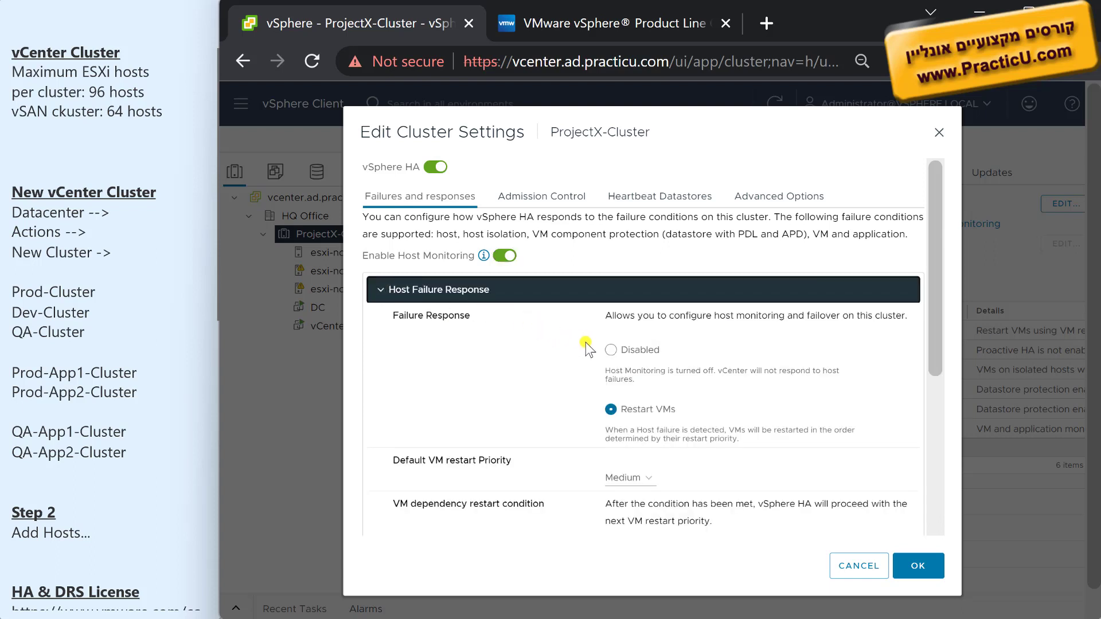
click(610, 351)
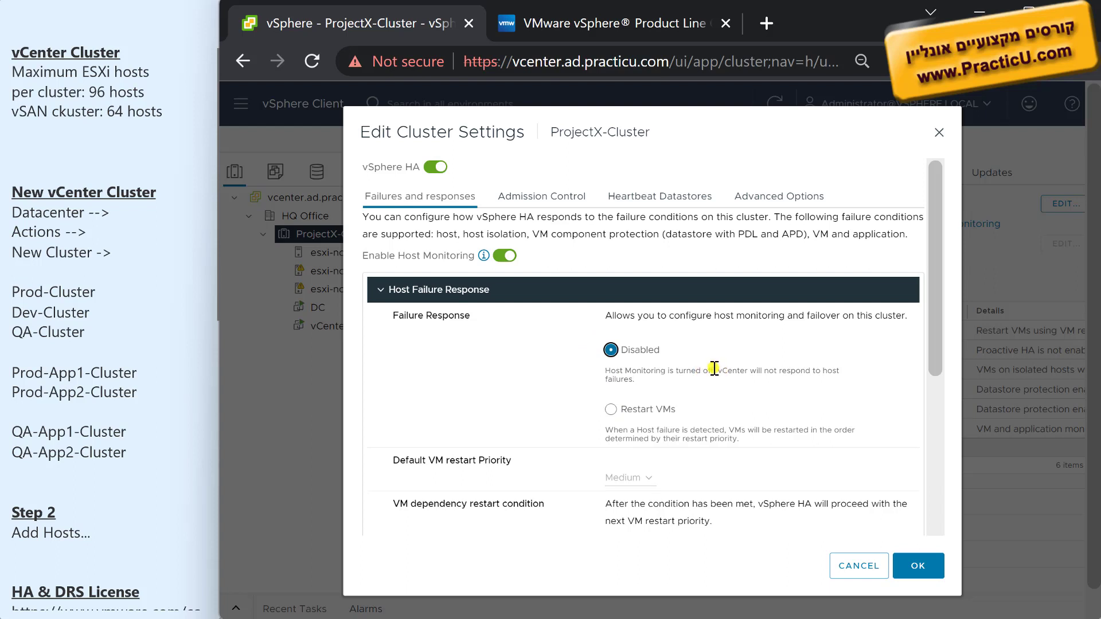
drag(714, 372, 845, 371)
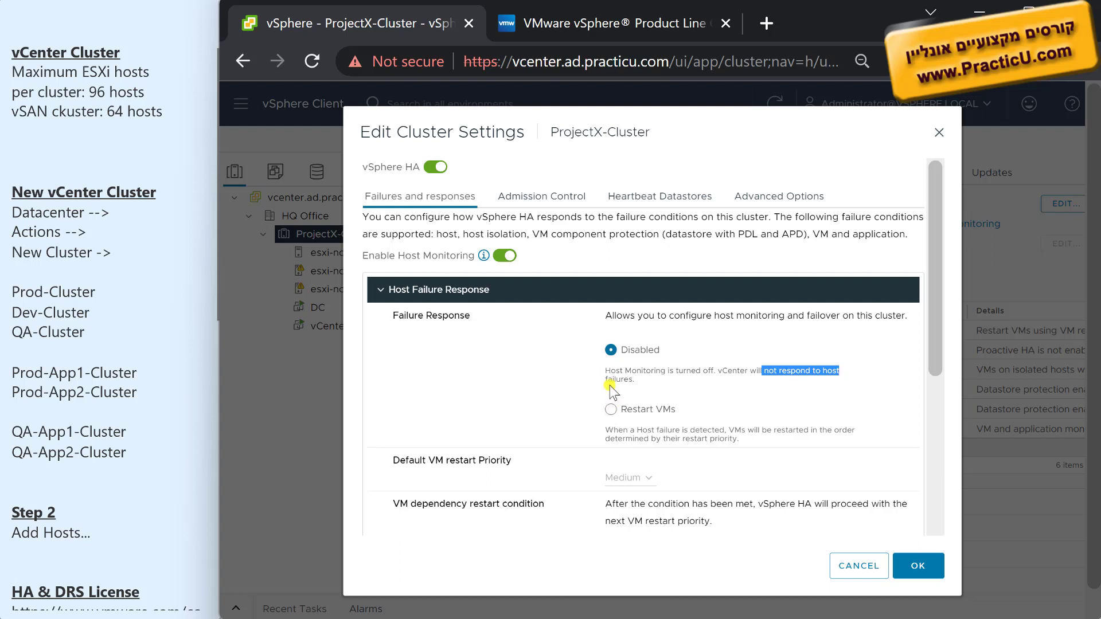
click(612, 410)
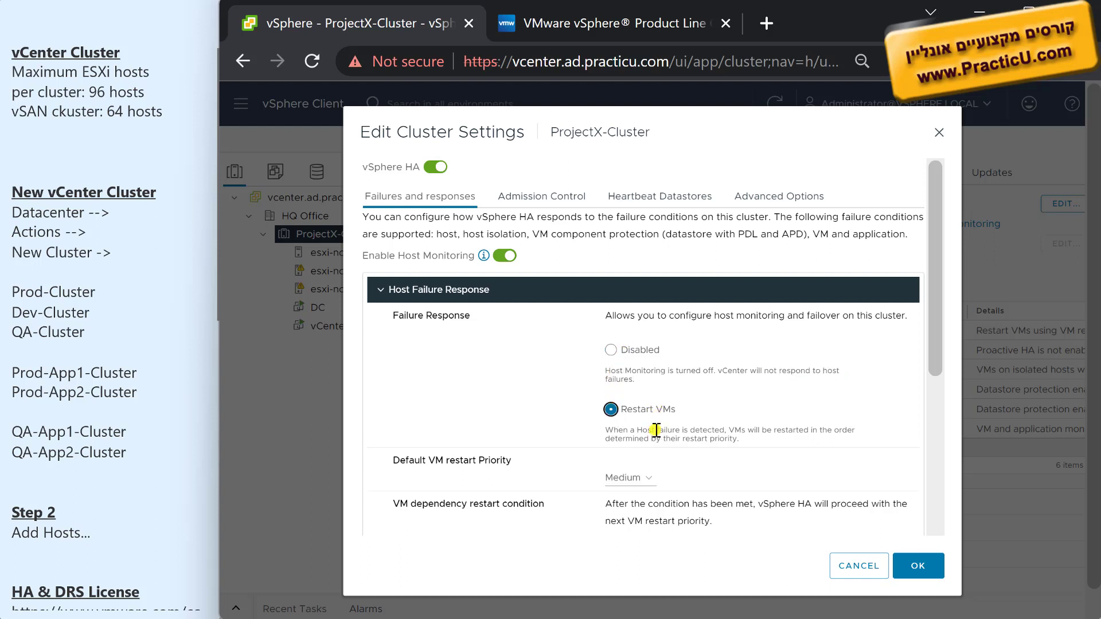
drag(635, 430, 812, 432)
drag(683, 439, 739, 439)
Set the VM dependency restart condition to Resources allocated with an additional delay of 0 seconds.
scroll(586, 381, down, 4)
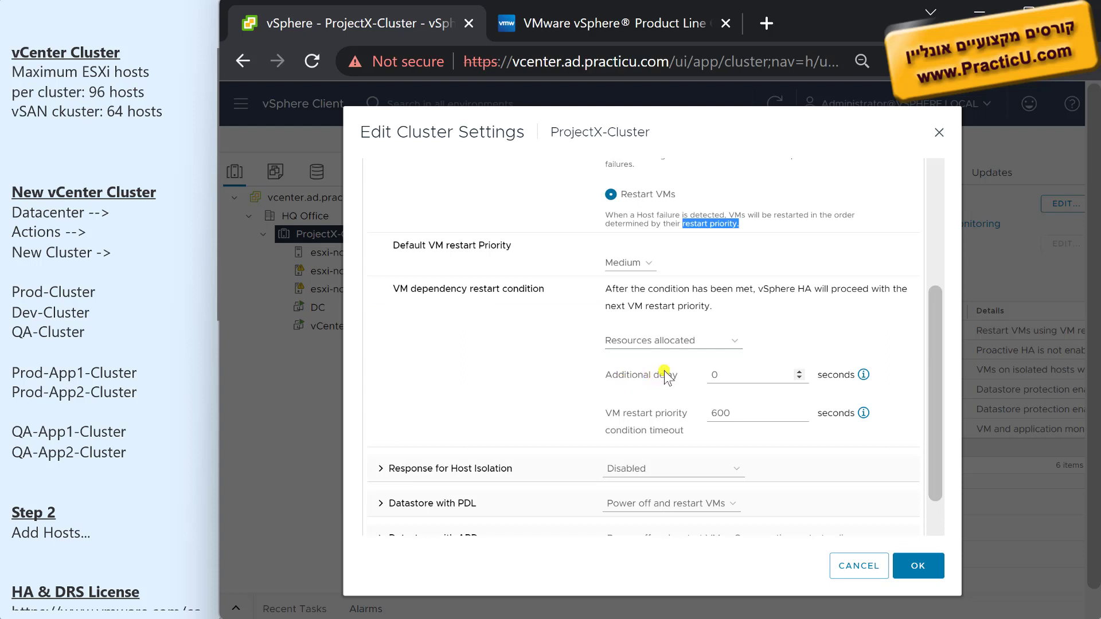
click(686, 342)
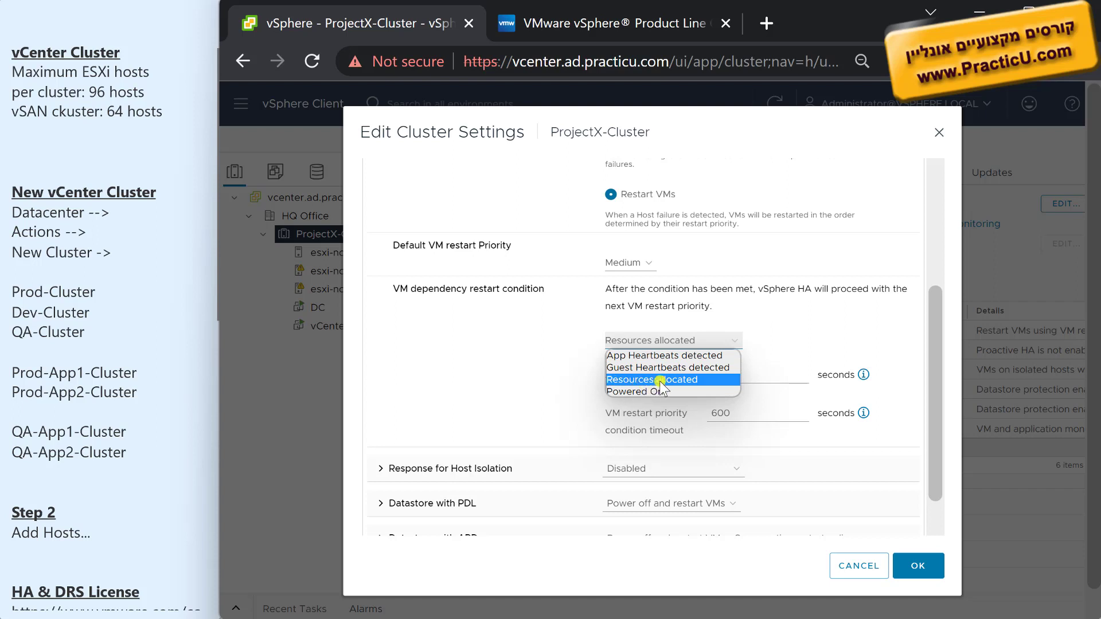
click(707, 381)
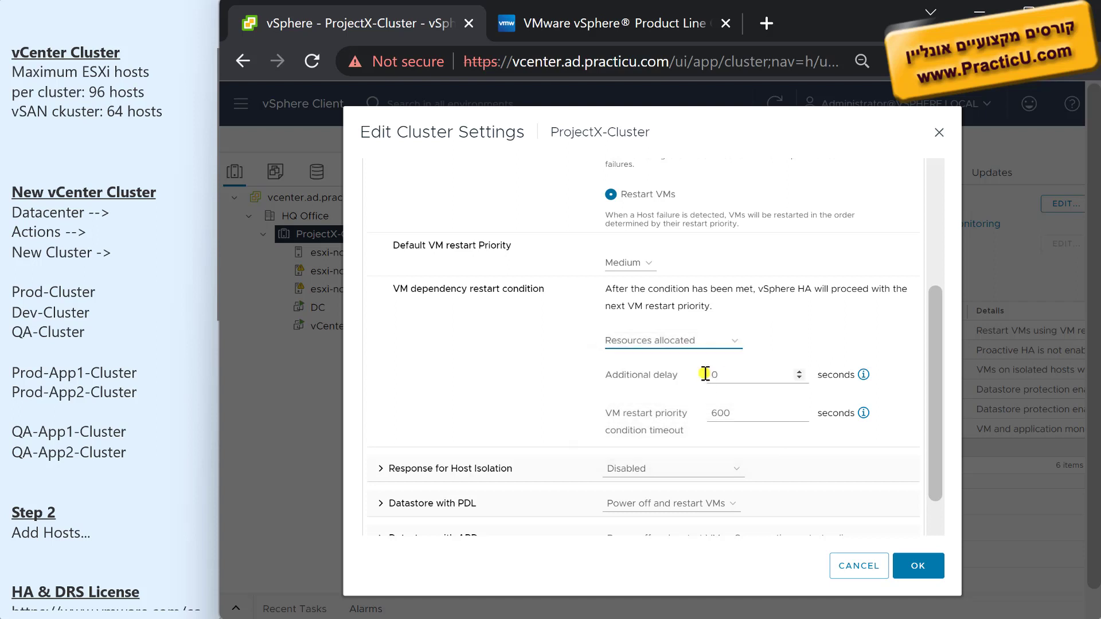
click(800, 373)
click(800, 372)
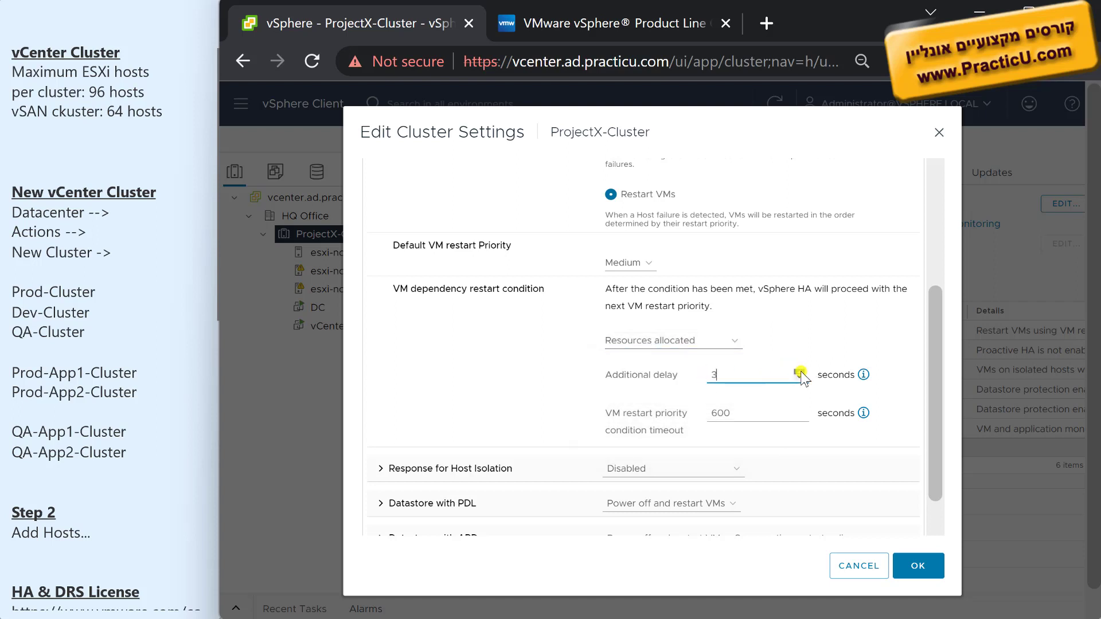
text(0)
scroll(588, 357, up, 5)
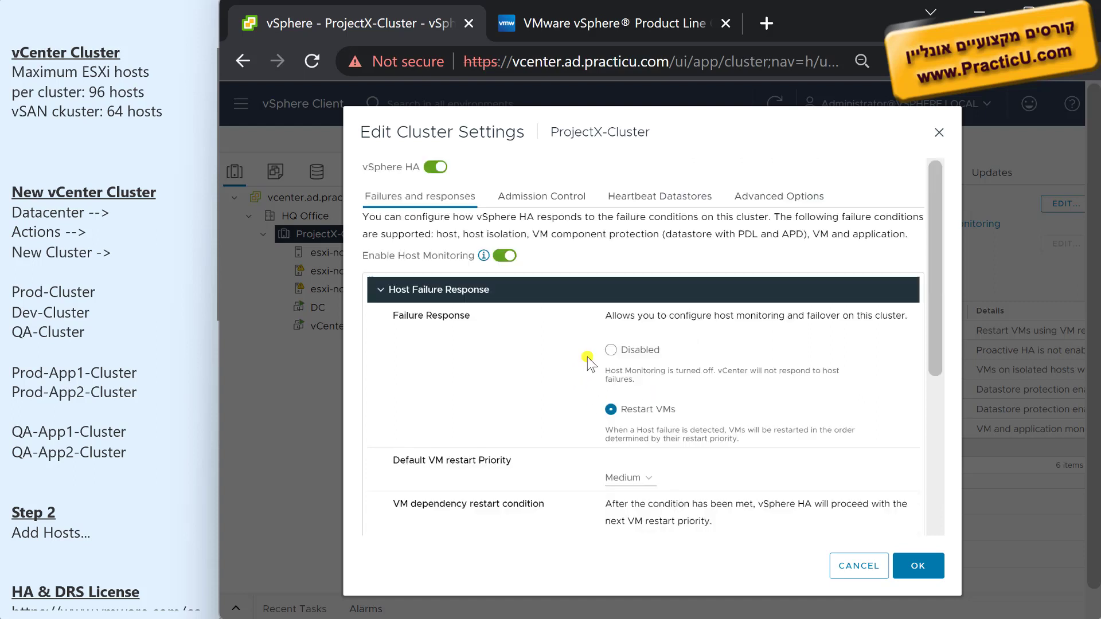
click(380, 290)
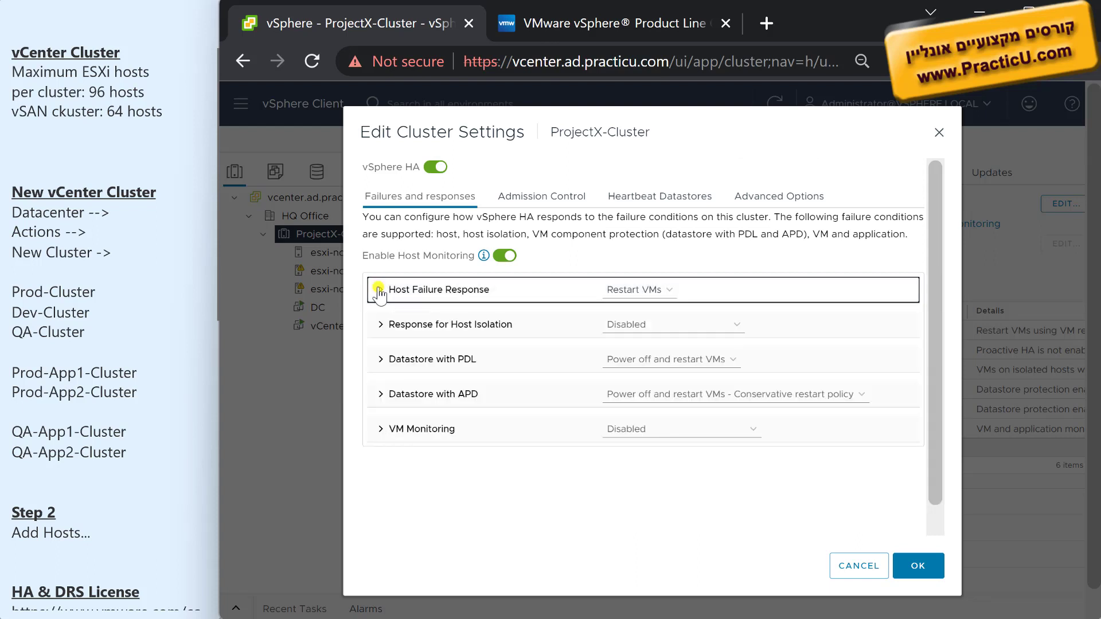
Set the host isolation response to Shut down and restart VMs.
click(391, 327)
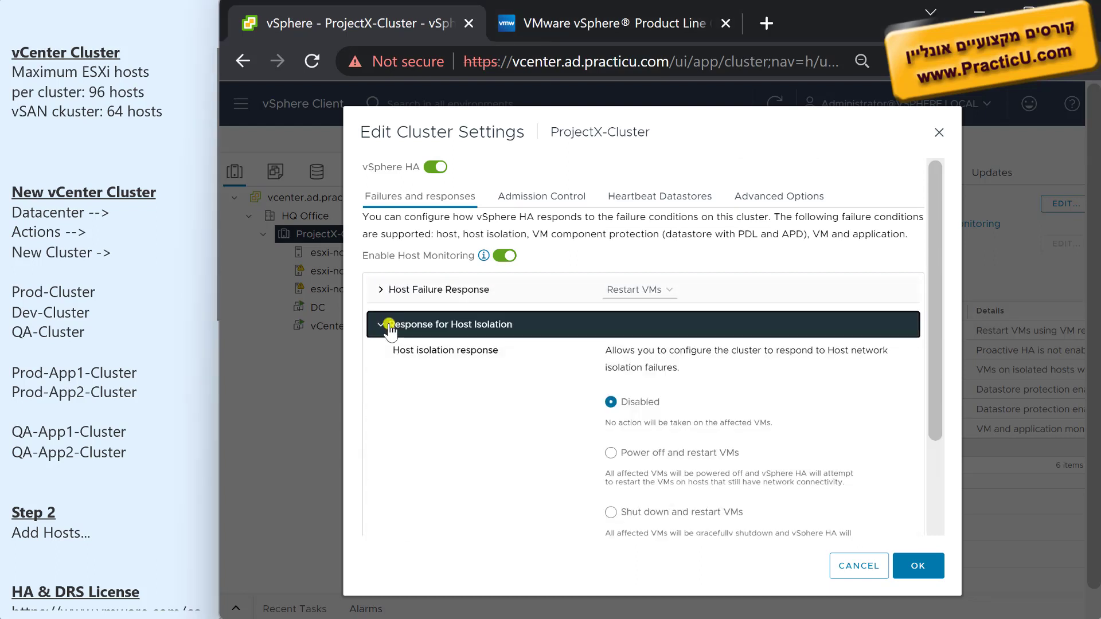
click(390, 326)
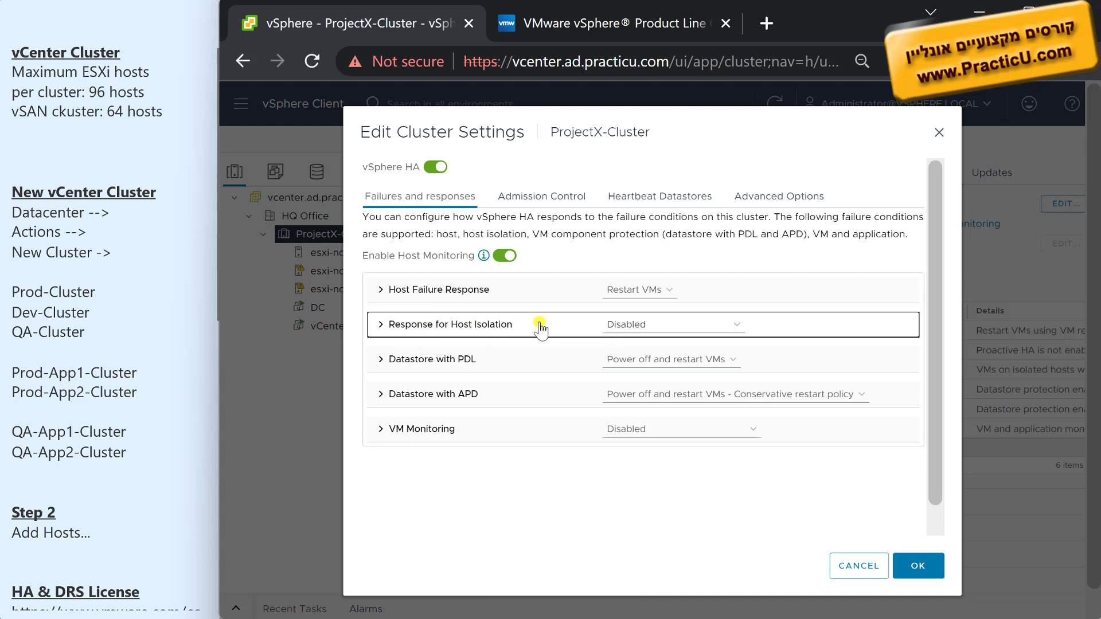
click(480, 323)
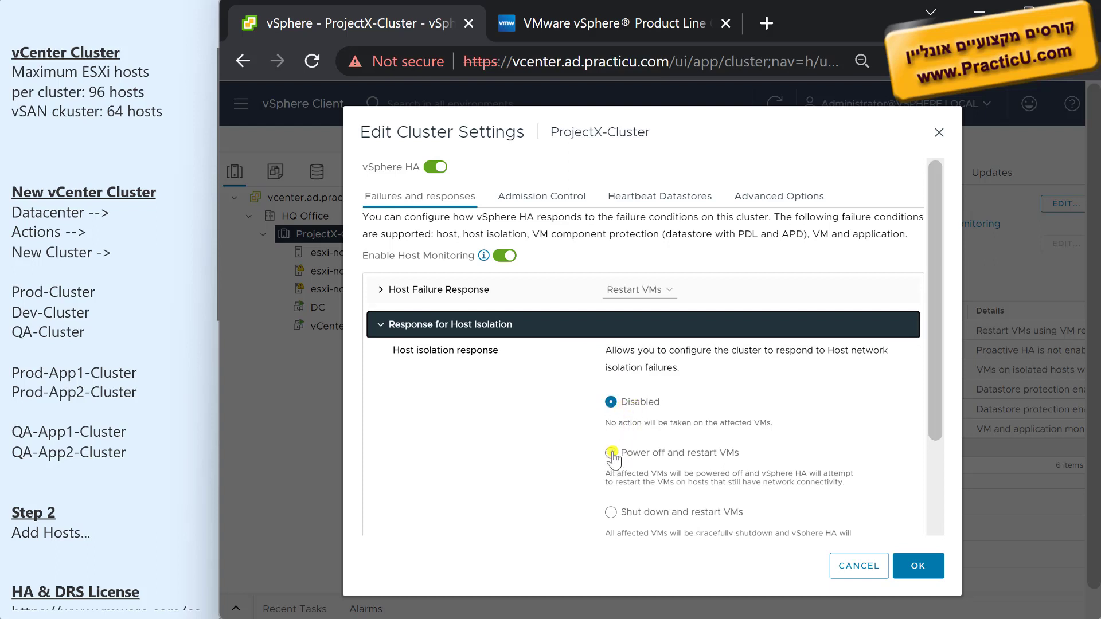
click(611, 513)
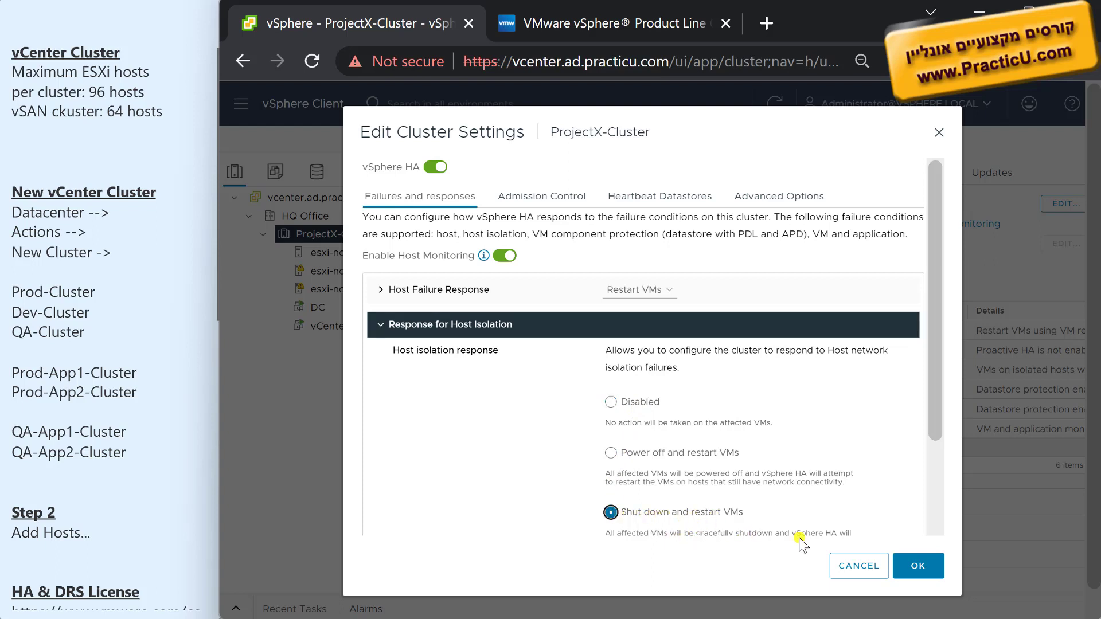
scroll(727, 483, down, 2)
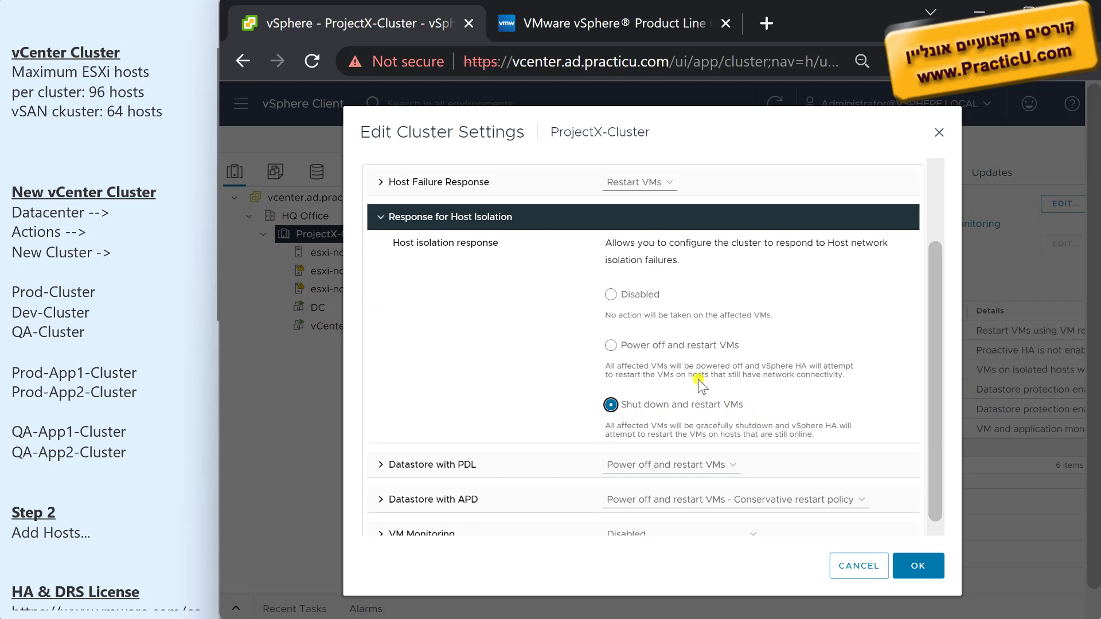
click(610, 346)
click(612, 405)
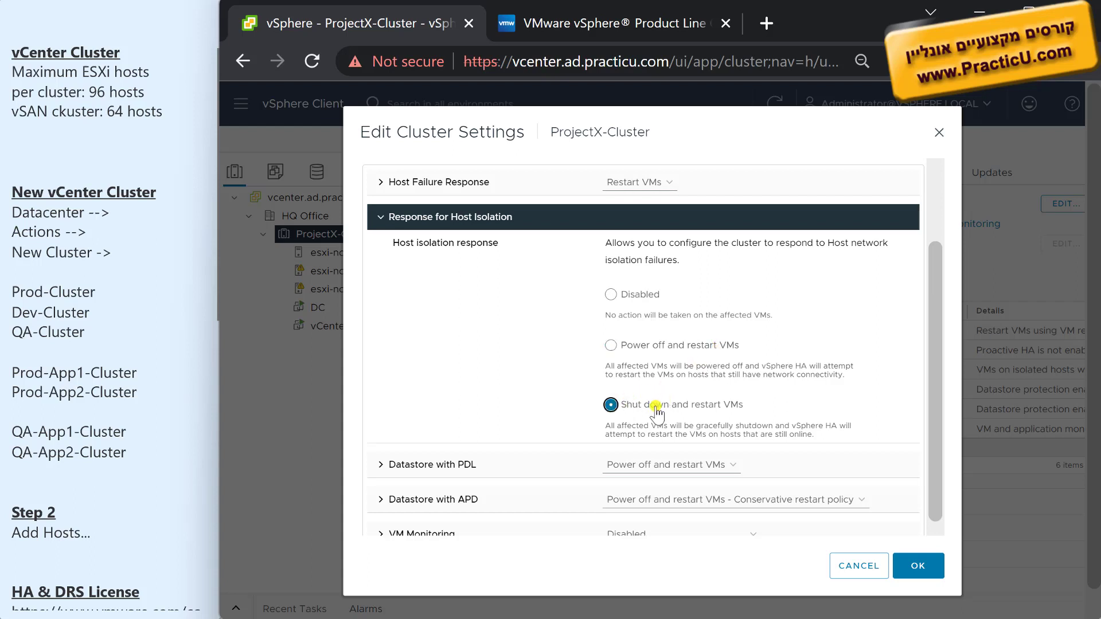